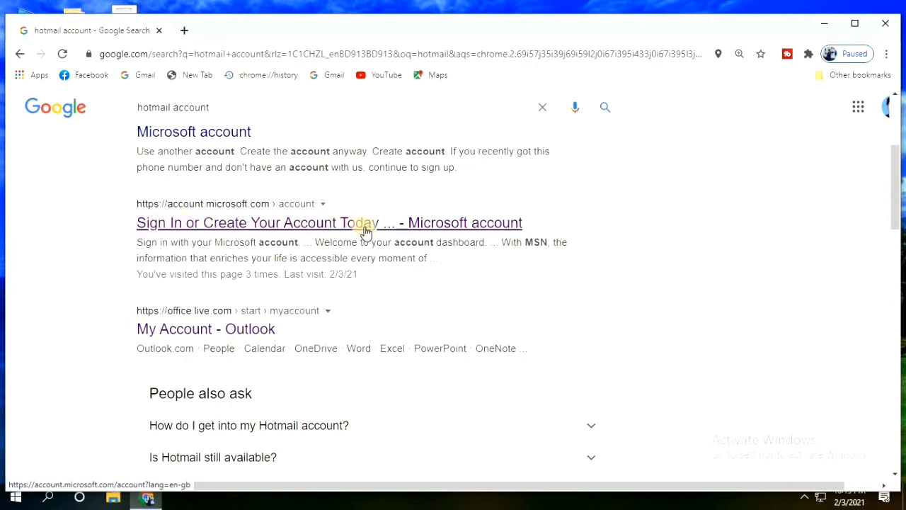
Open the 'Sign In or Create Your Account Today' result, zoom the page in, and go to Sign In
click(150, 228)
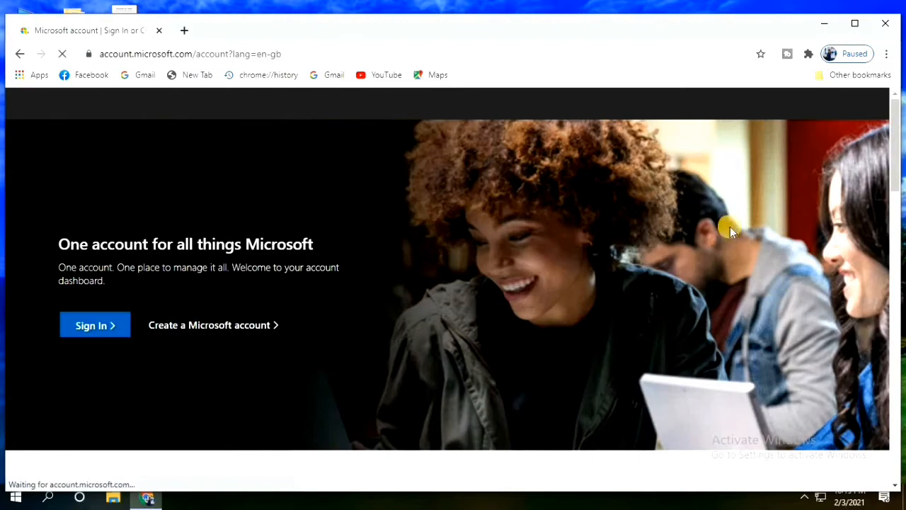
scroll(538, 257, down, 3)
scroll(538, 265, up, 3)
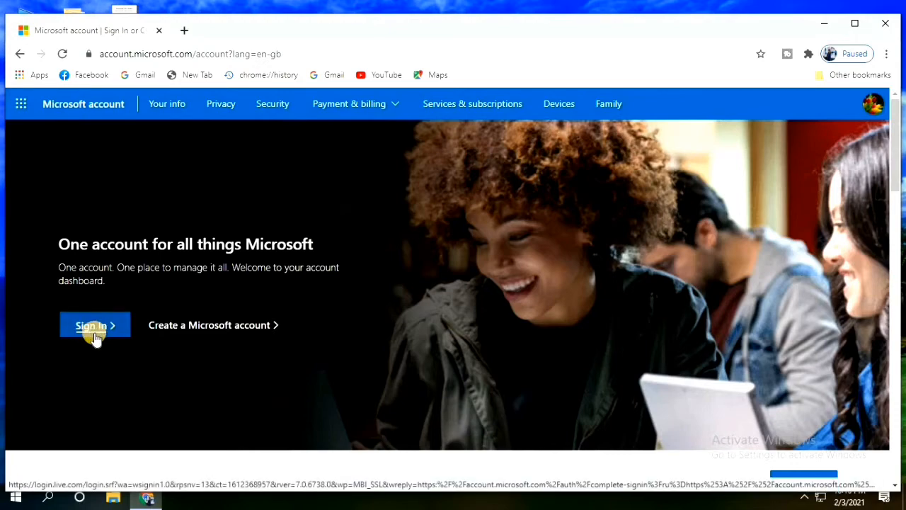
key(ctrl+plus)
key(ctrl+plus)
scroll(496, 364, down, 5)
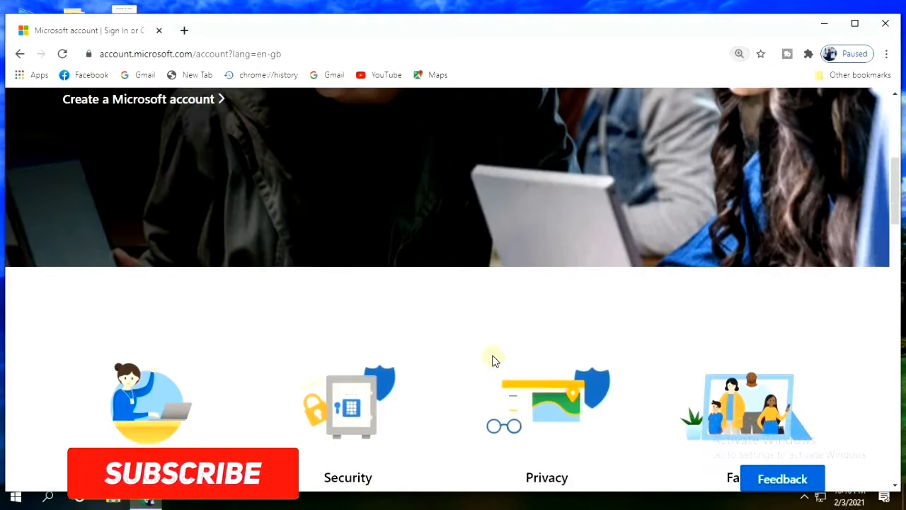
scroll(460, 368, up, 5)
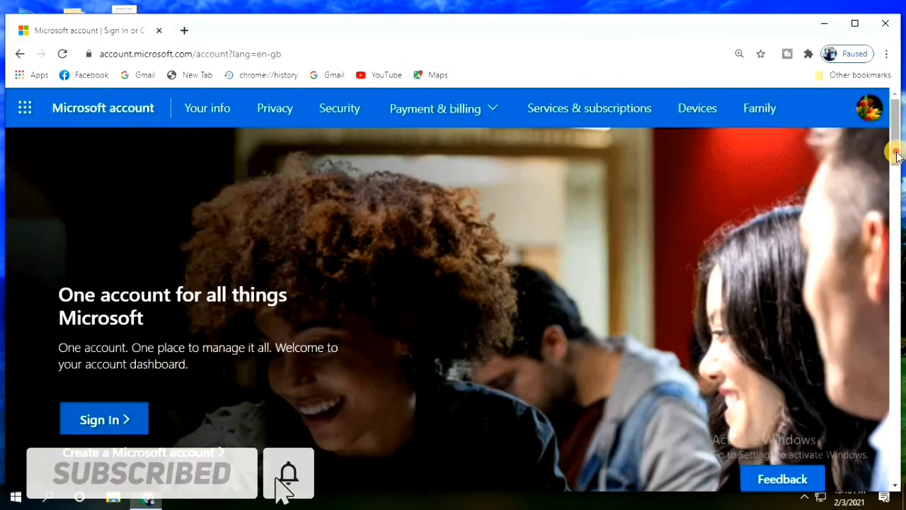
scroll(213, 481, down, 2)
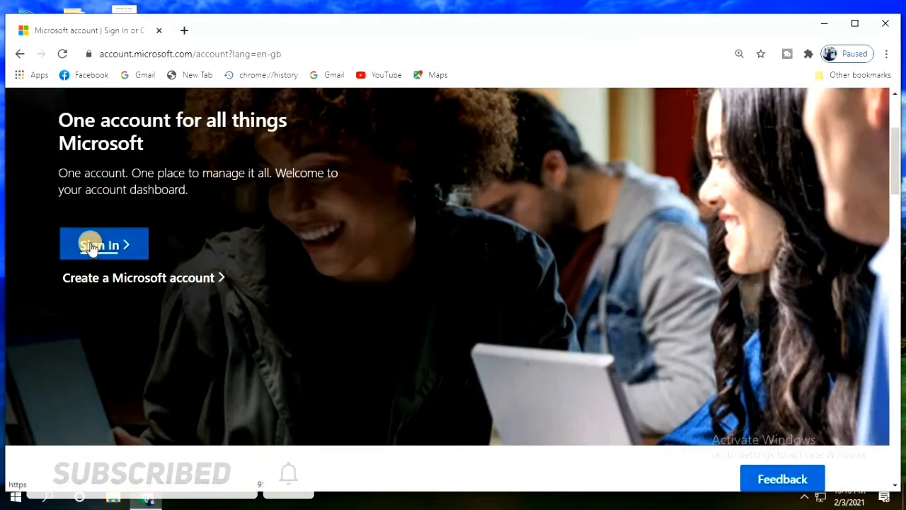
click(91, 246)
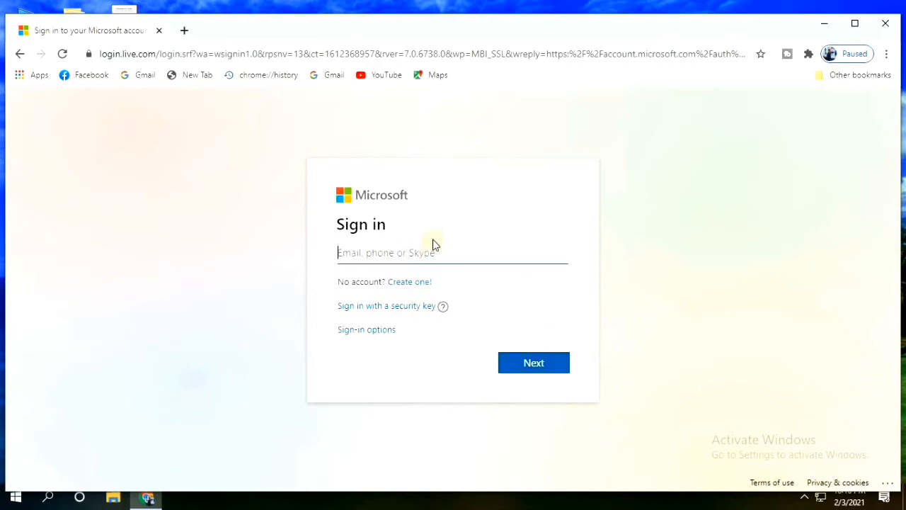
Choose 'Create one!' under the email field to start a new Microsoft account
click(403, 249)
click(407, 286)
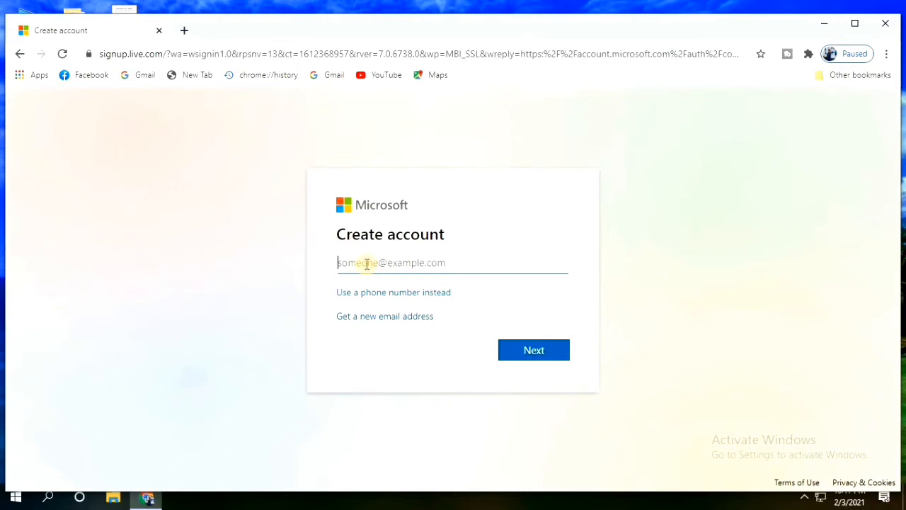
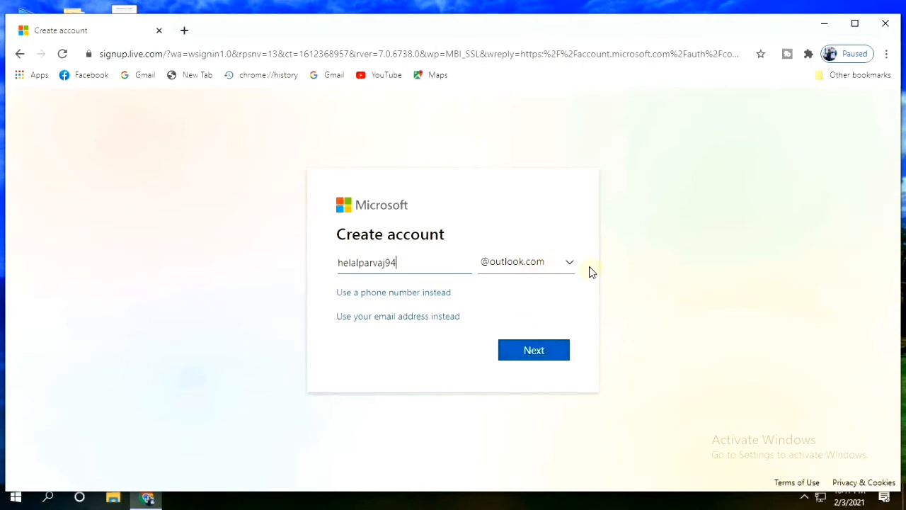
click(537, 352)
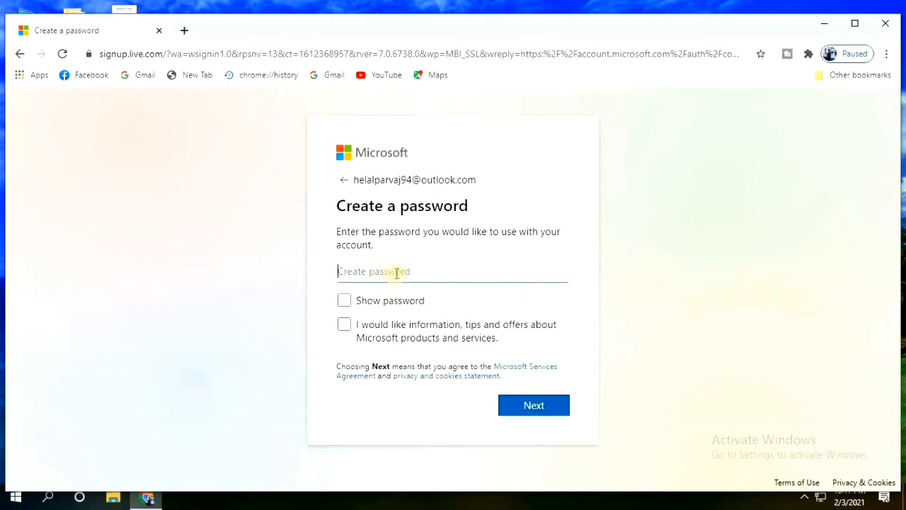
Enter a password for the new account and submit it with Next
text(•)
click(534, 408)
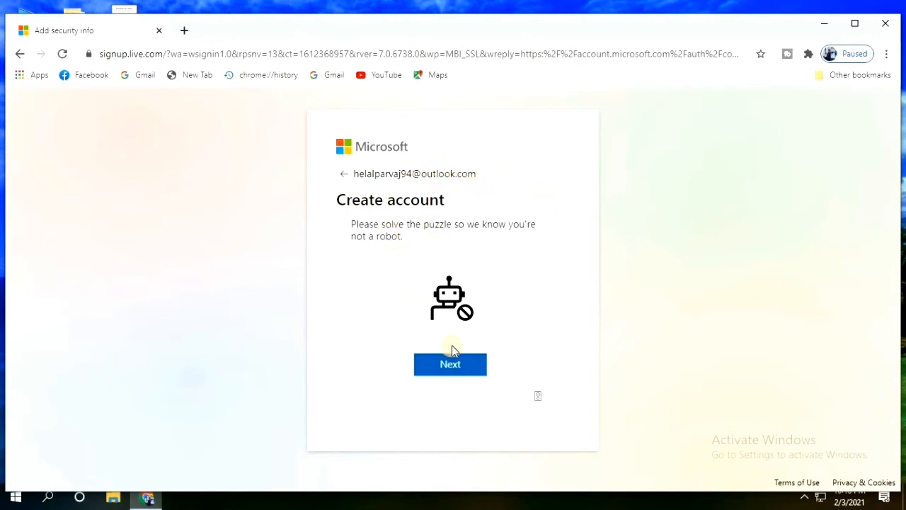
Start the not-a-robot puzzle and submit 3 as the audio challenge answer
click(450, 370)
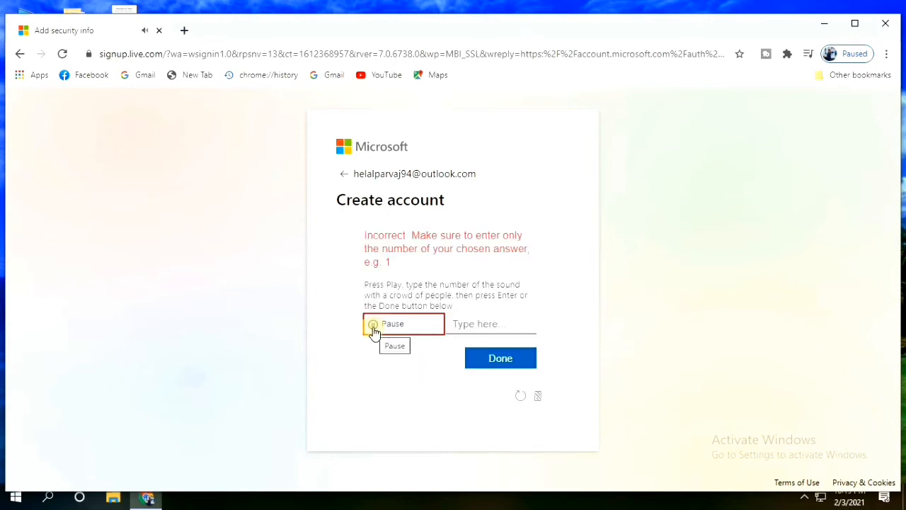
click(503, 323)
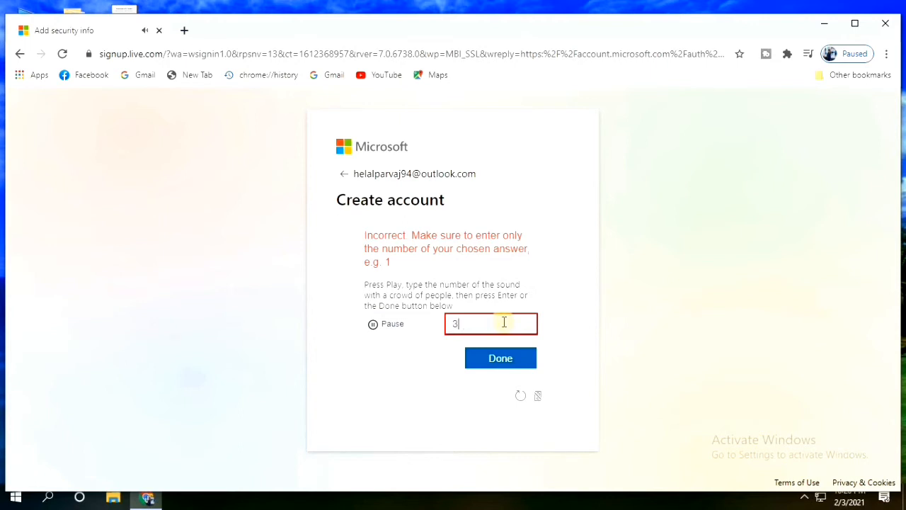
key(Return)
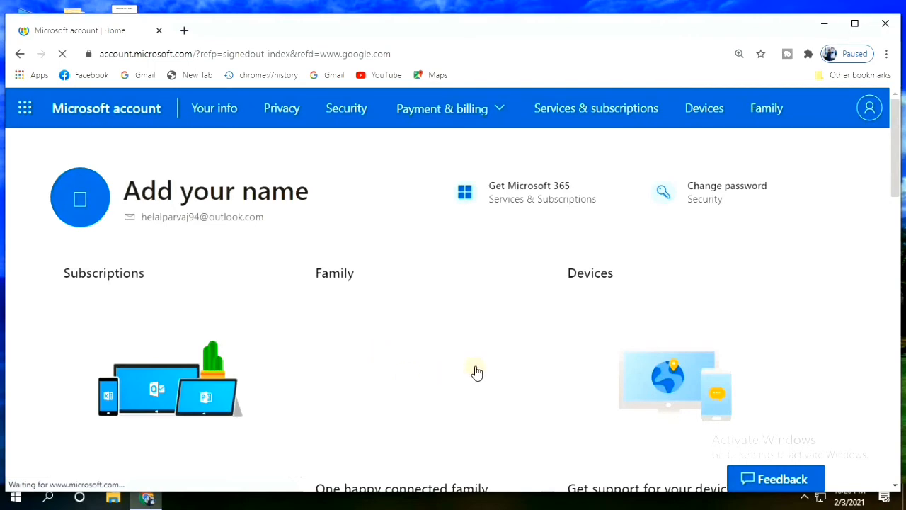
Choose the change-profile-picture option from the account menu
scroll(480, 374, down, 3)
scroll(594, 323, up, 3)
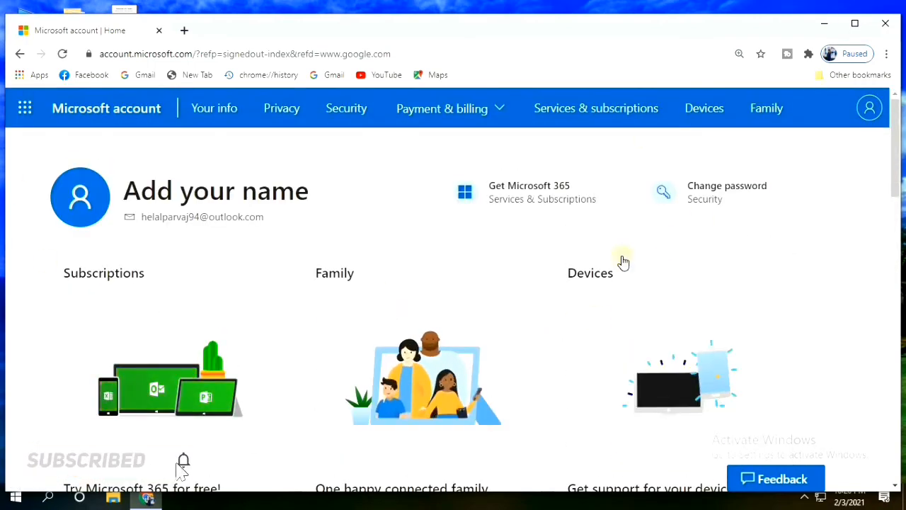
click(869, 113)
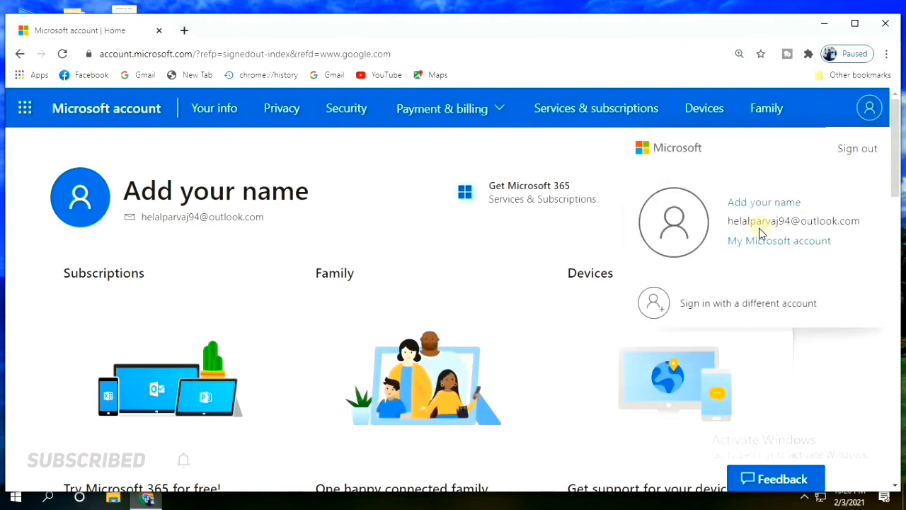
click(691, 234)
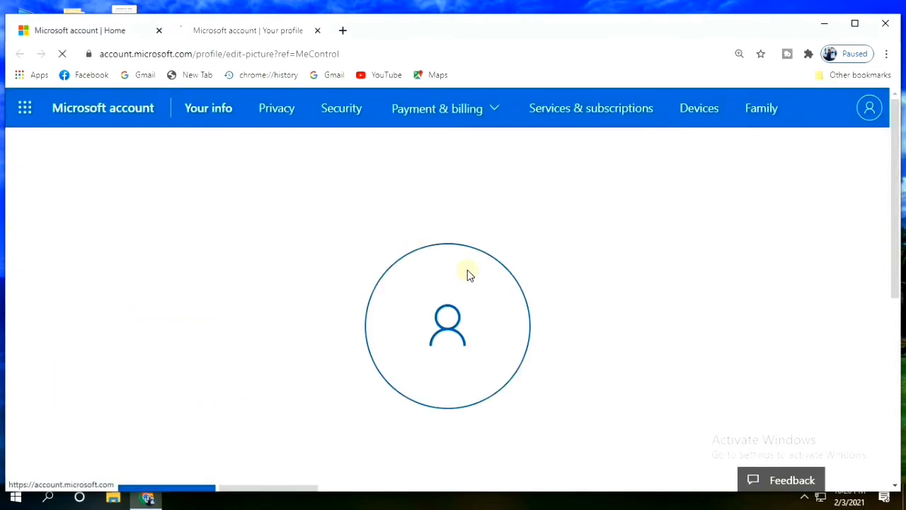
Open the profile picture editor in a new tab from the account menu
scroll(468, 269, down, 4)
scroll(495, 276, up, 5)
scroll(478, 304, down, 5)
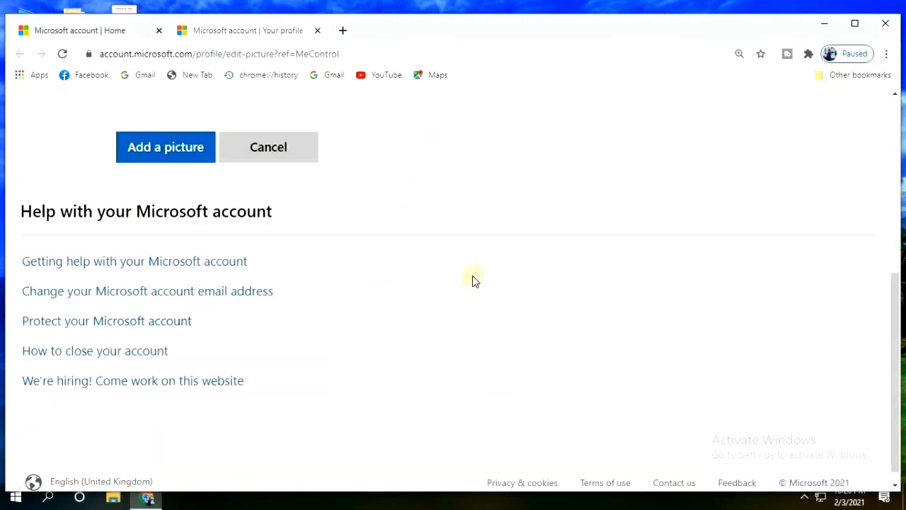
scroll(474, 280, up, 5)
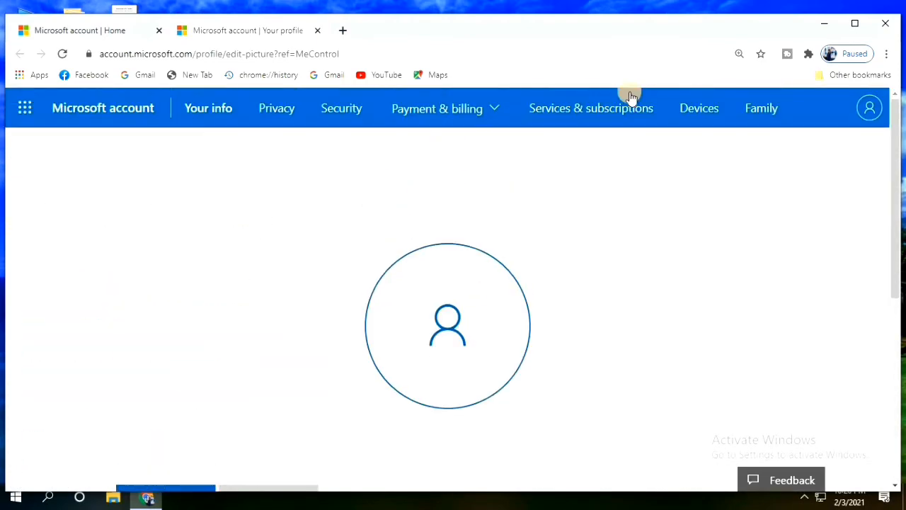
click(868, 110)
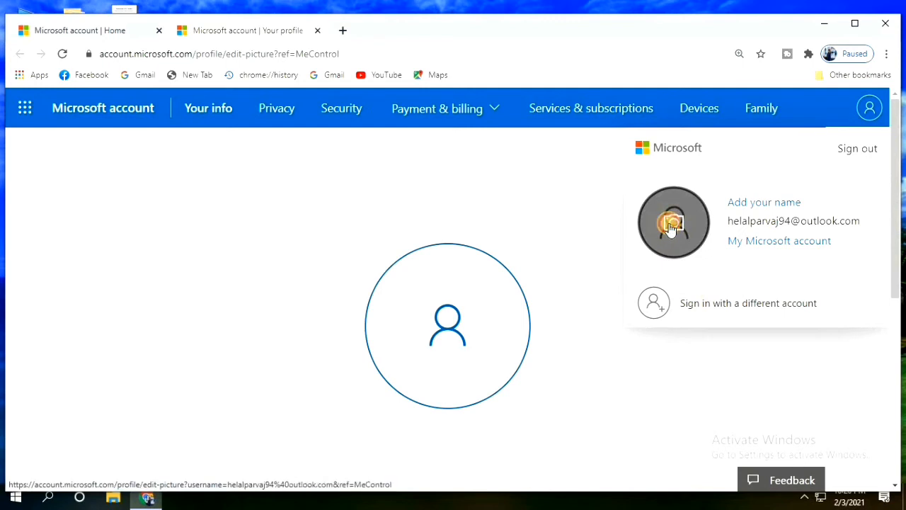
click(671, 226)
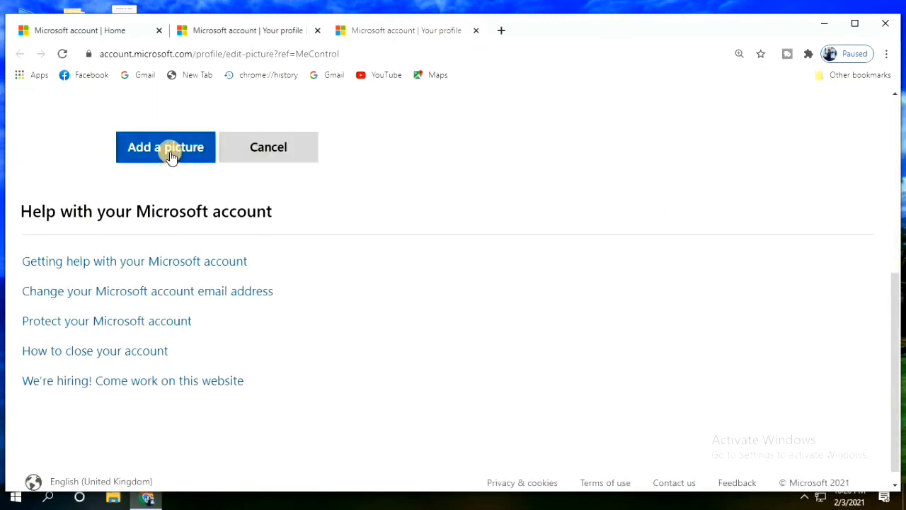
click(161, 149)
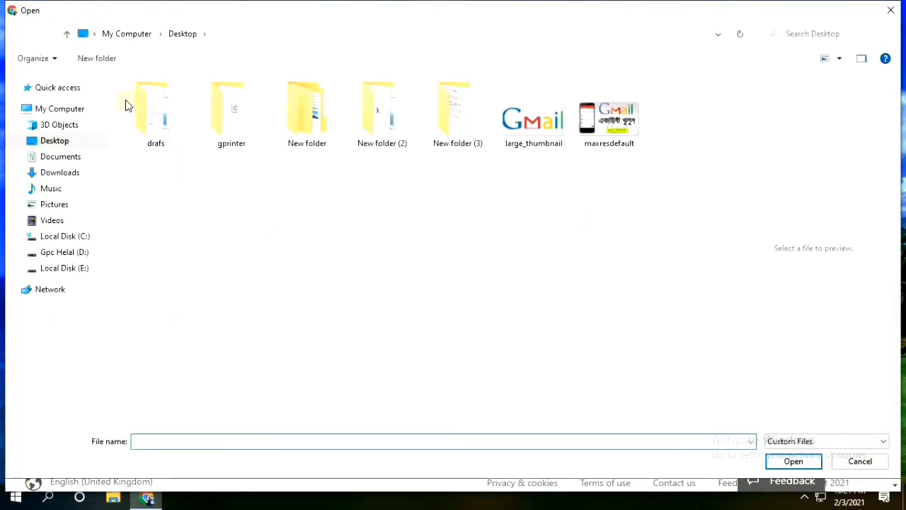
click(65, 159)
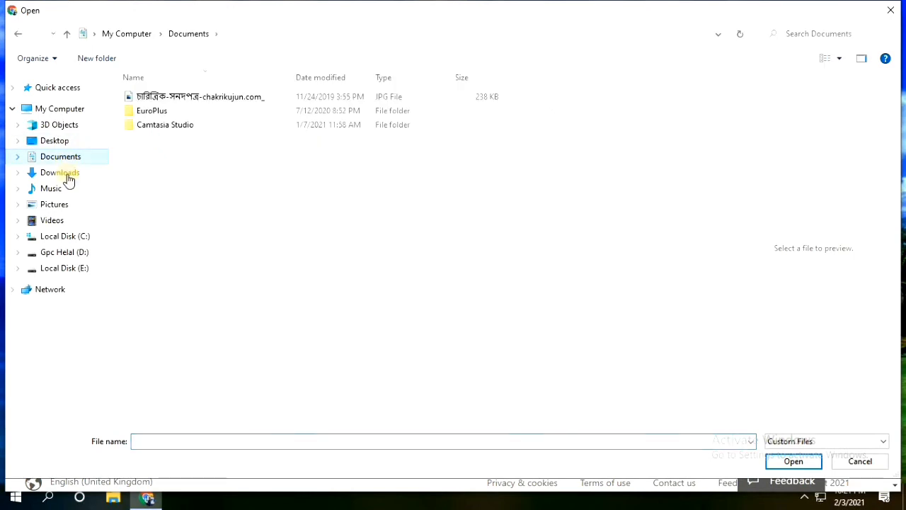
click(67, 176)
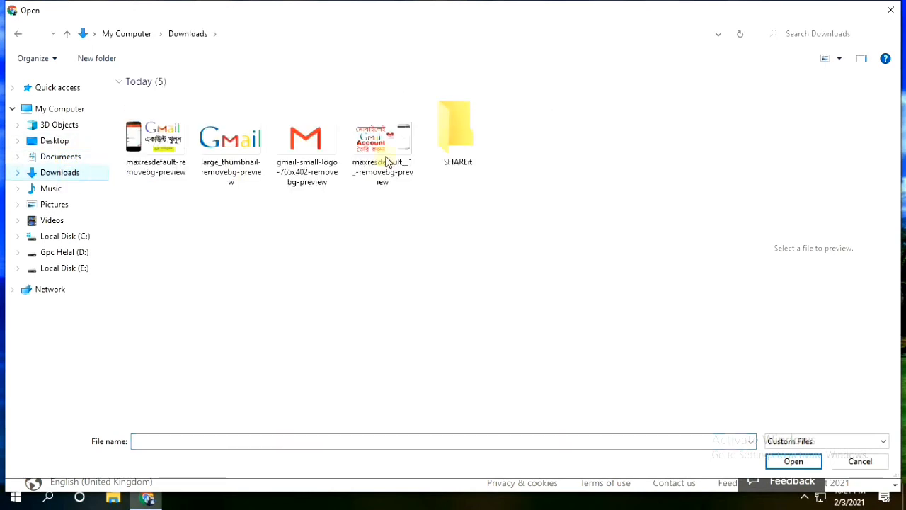
click(238, 164)
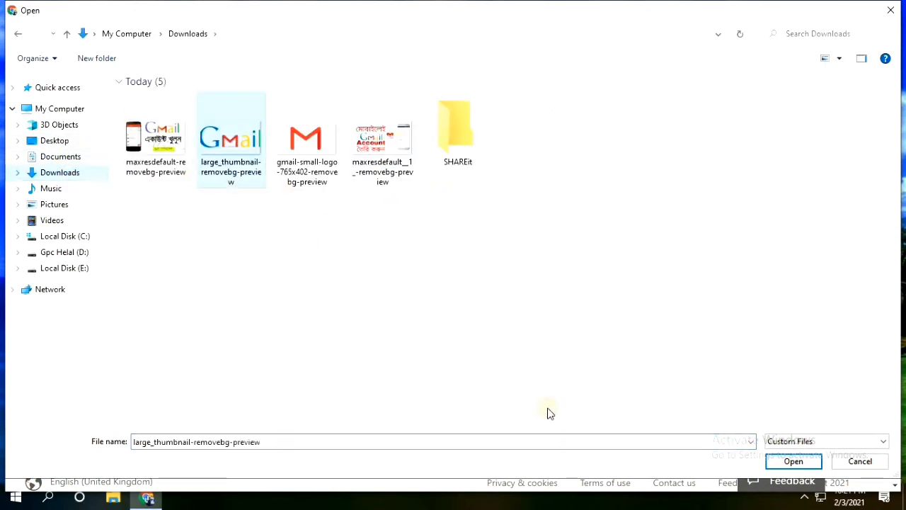
click(790, 461)
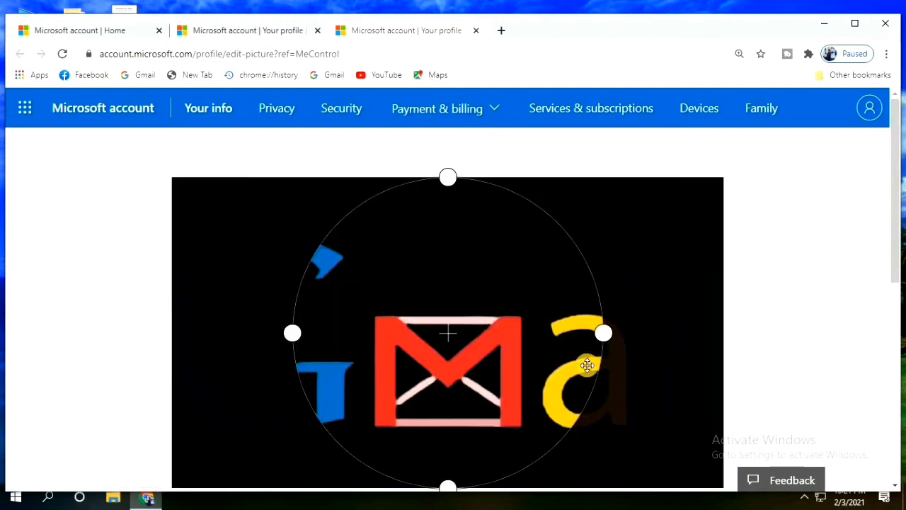
scroll(600, 340, down, 5)
scroll(600, 341, up, 5)
scroll(521, 333, down, 5)
click(156, 215)
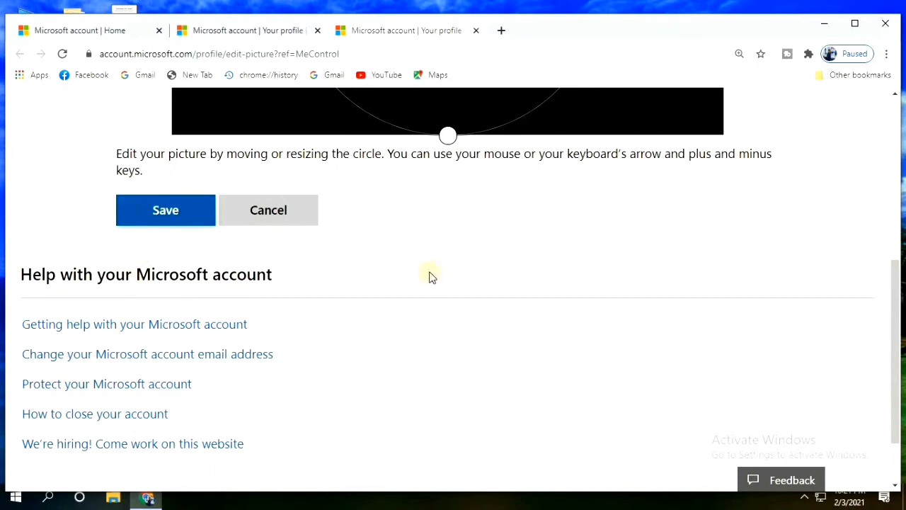
scroll(556, 310, up, 10)
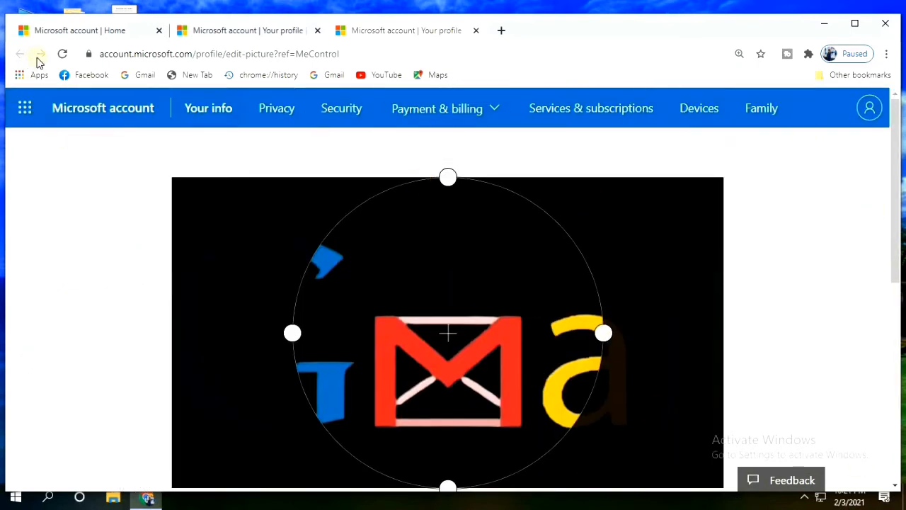
scroll(615, 259, down, 5)
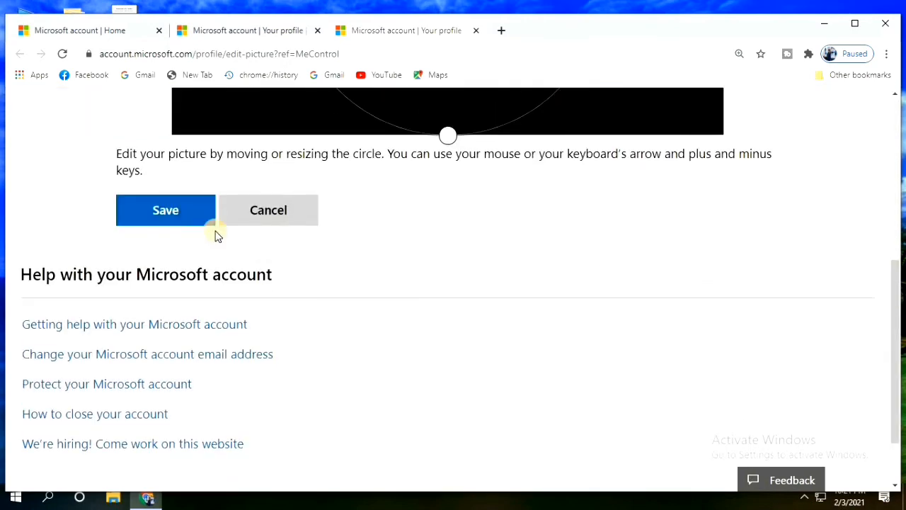
click(269, 215)
scroll(409, 274, up, 5)
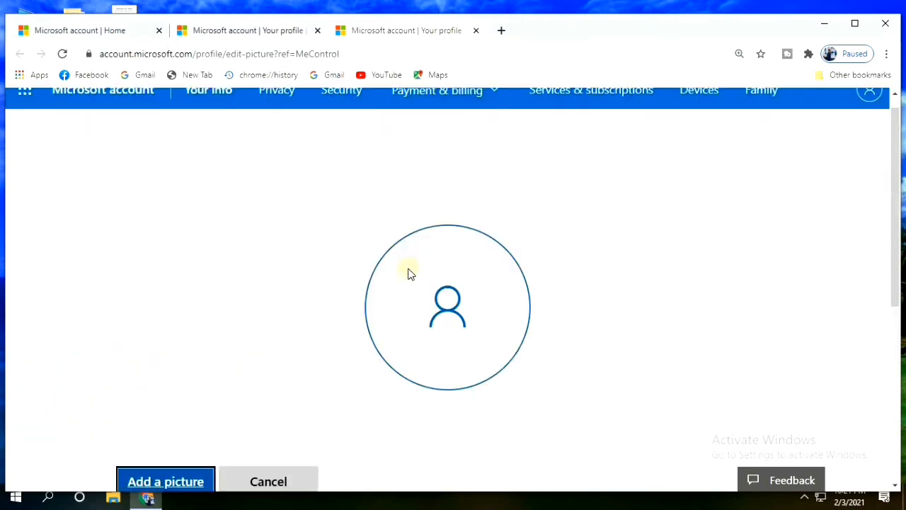
Search Google for 'hotmail' in a new tab and follow the Outlook result
click(501, 31)
text(h)
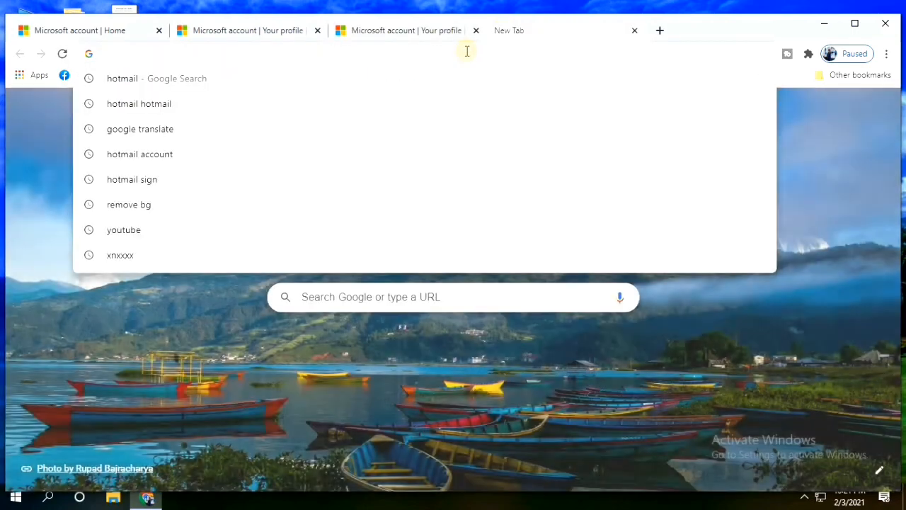
text(ot)
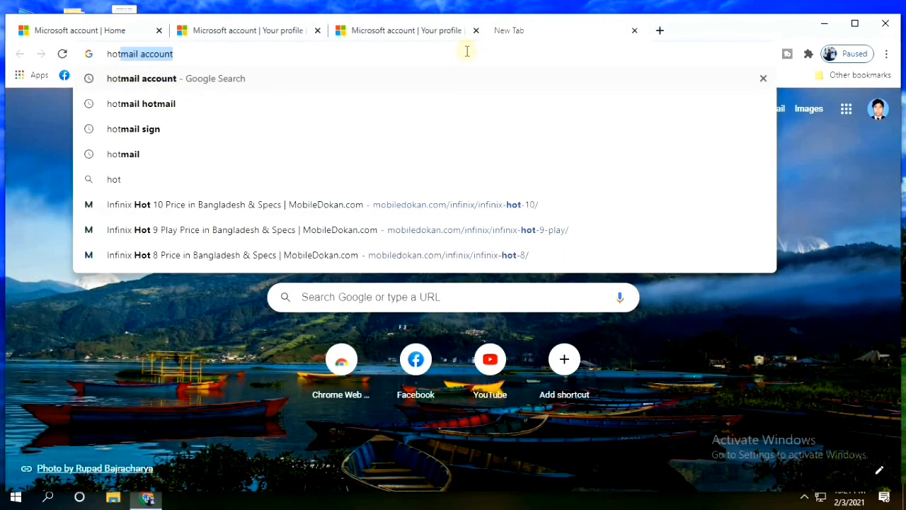
key(End)
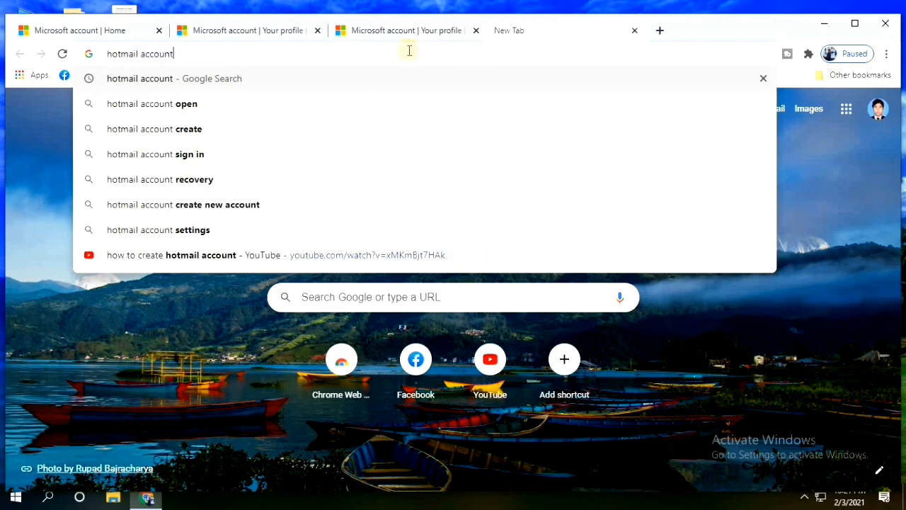
key(BackSpace)
key(BackSpace)
key(BackSpace)
key(BackSpace)
key(BackSpace)
key(BackSpace)
key(BackSpace)
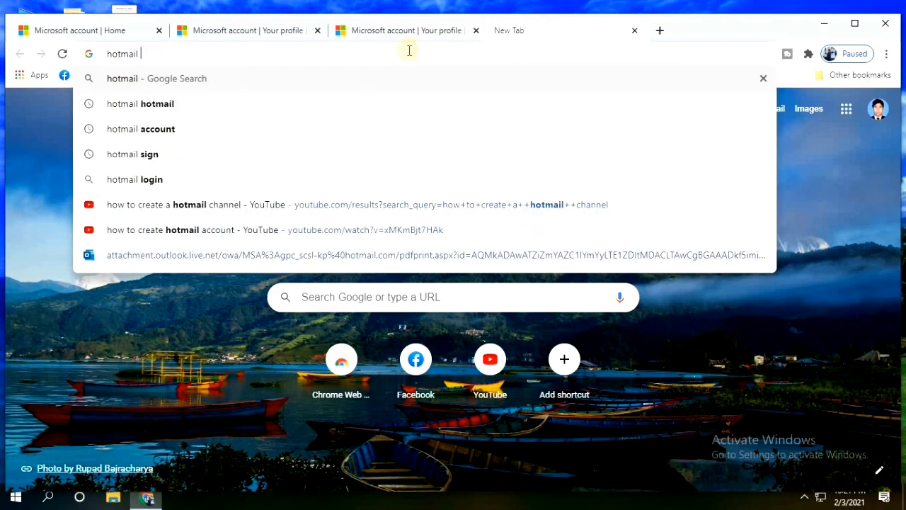
key(Return)
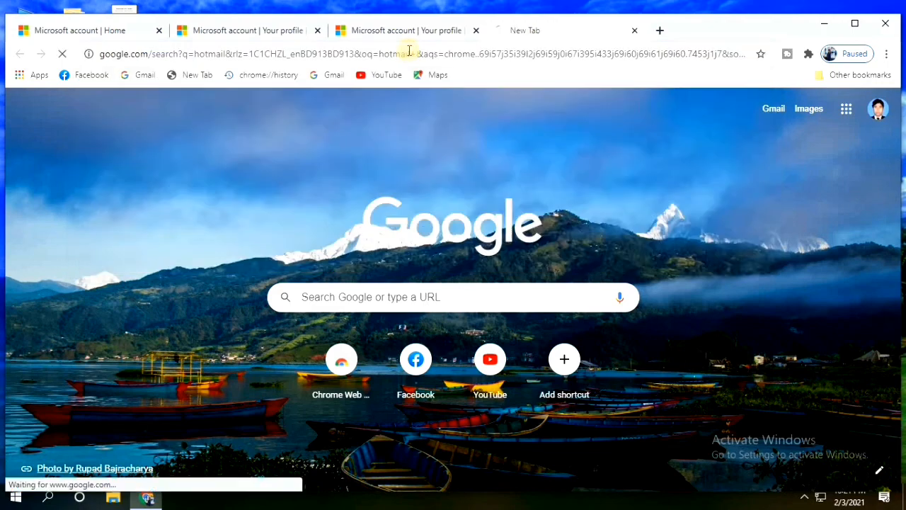
click(168, 245)
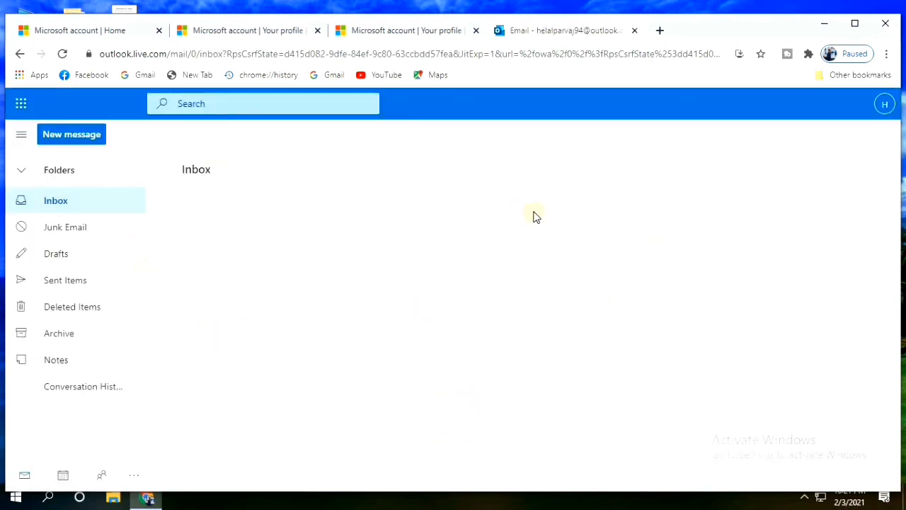
Open the Outlook Team's 'Welcome to your new Outlook.com account' email in the reading pane
scroll(81, 313, down, 1)
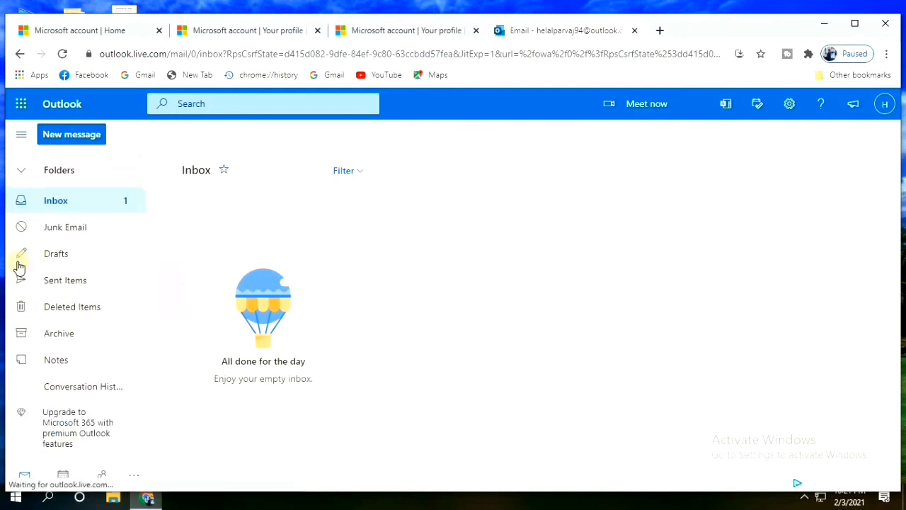
scroll(71, 257, down, 3)
scroll(71, 258, up, 4)
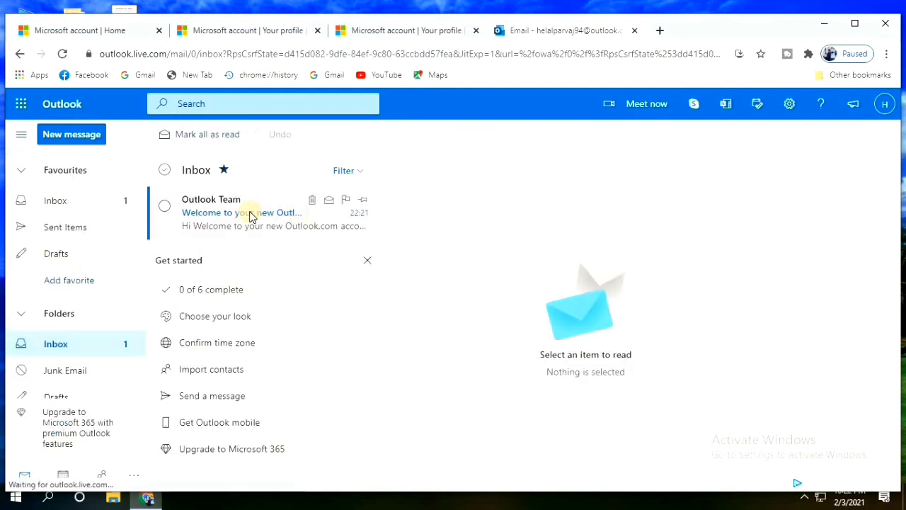
click(251, 216)
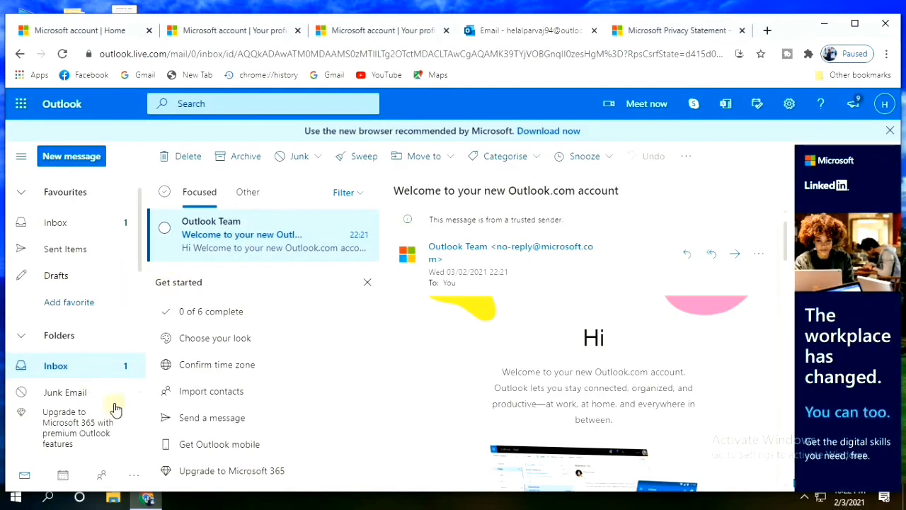